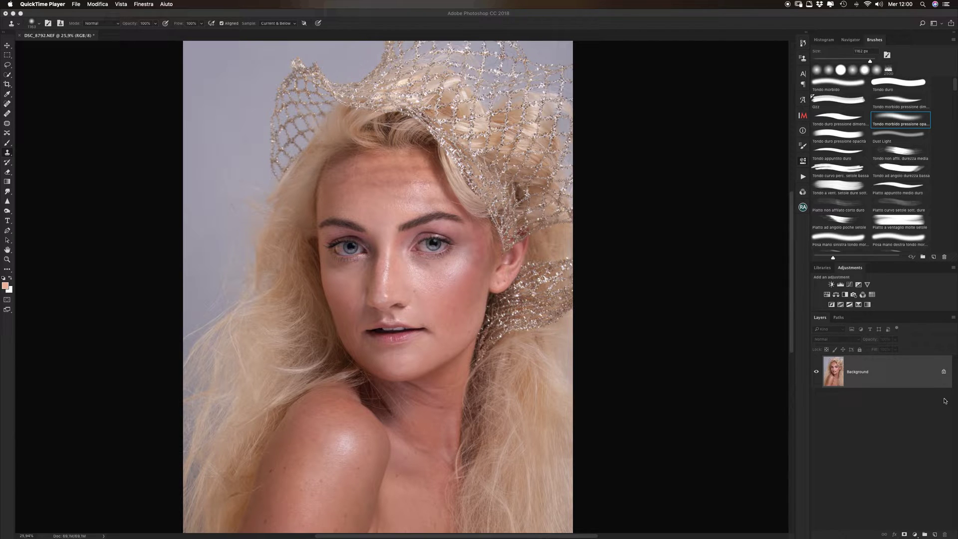
Step: Make two duplicates of the portrait Background layer with Ctrl+J
{"action": "left_click", "coordinate": [921, 384]}
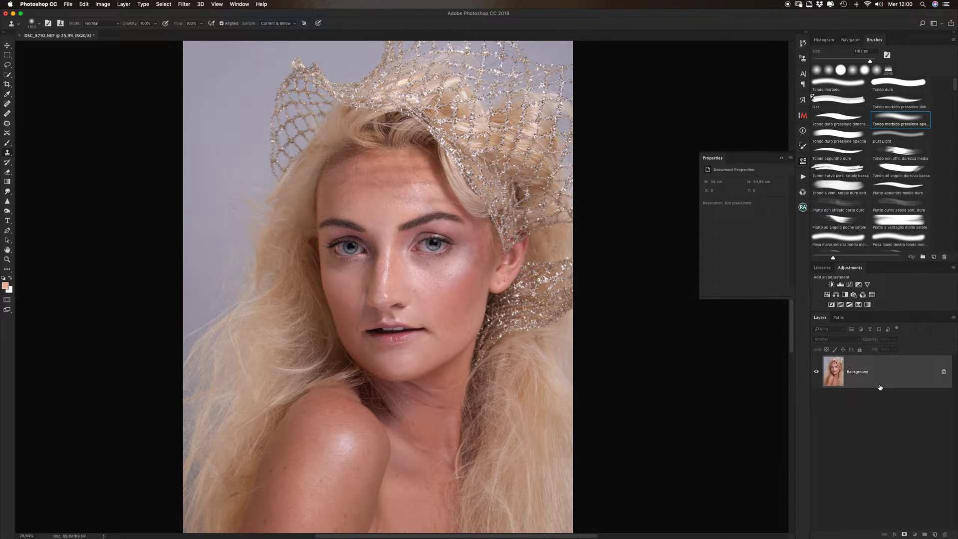
{"action": "key", "text": "ctrl+j"}
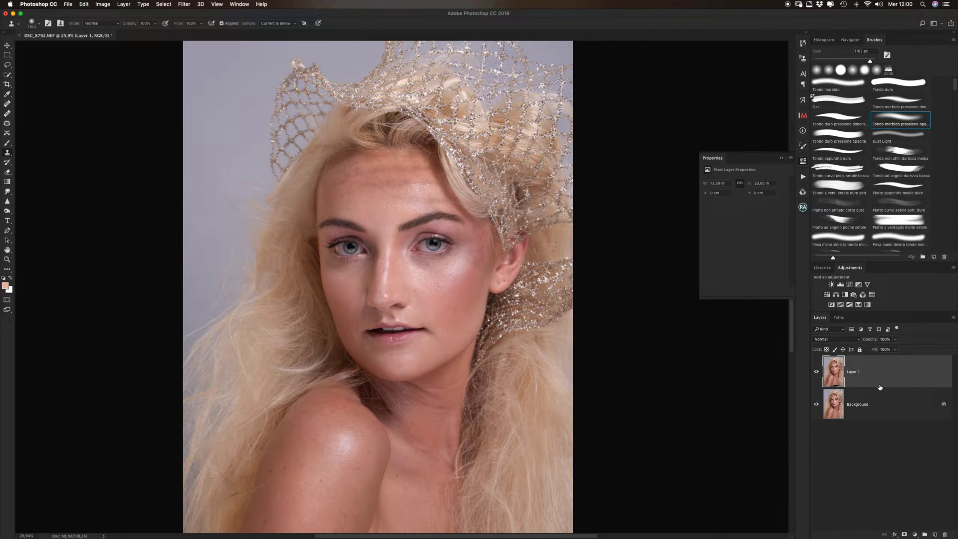
{"action": "key", "text": "ctrl+j"}
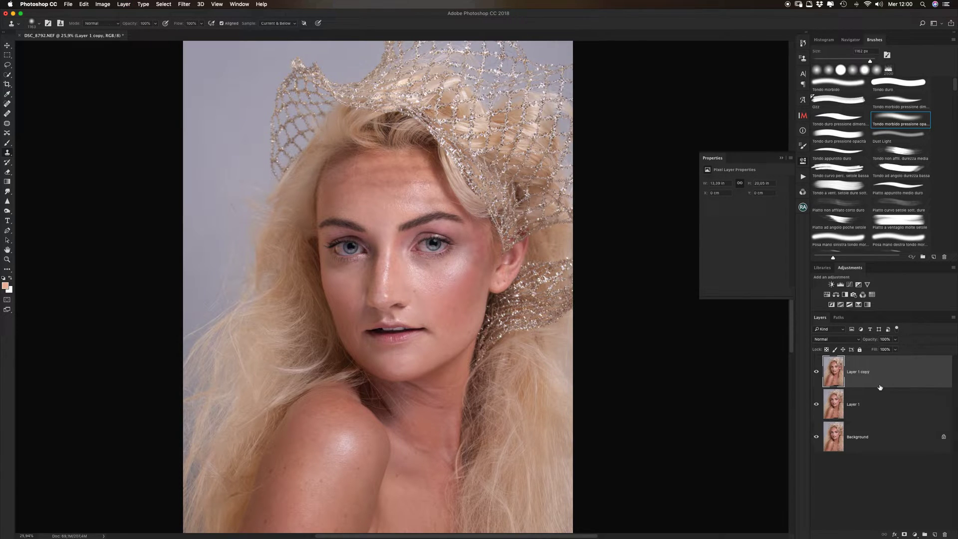
Step: Rename the top copy 'texture' and desaturate it to black and white
{"action": "double_click", "coordinate": [863, 372]}
{"action": "type", "text": "tex"}
{"action": "type", "text": "ture"}
{"action": "key", "text": "Return"}
{"action": "key", "text": "ctrl+shift+u"}
Step: Apply a High Pass filter with a 6-pixel radius to the texture layer
{"action": "left_click", "coordinate": [186, 4]}
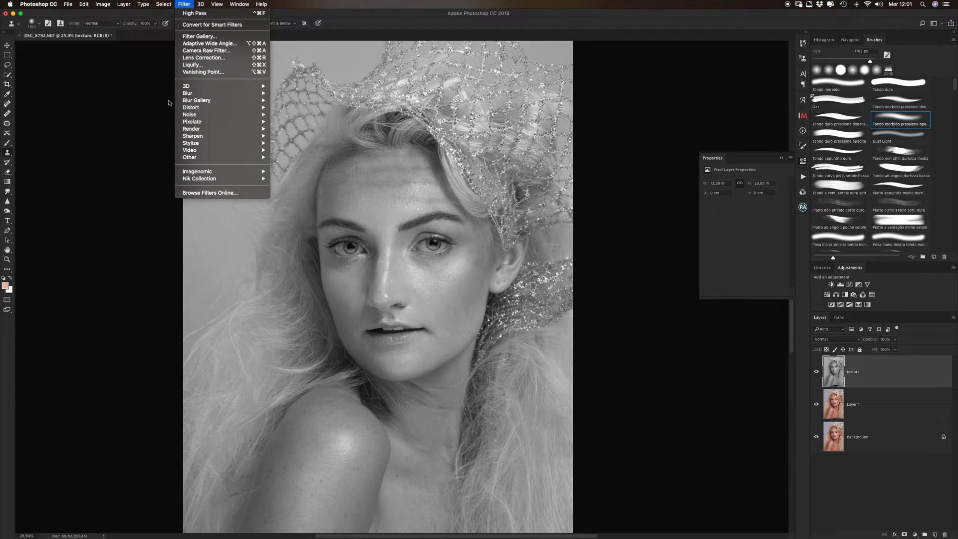
{"action": "mouse_move", "coordinate": [190, 157]}
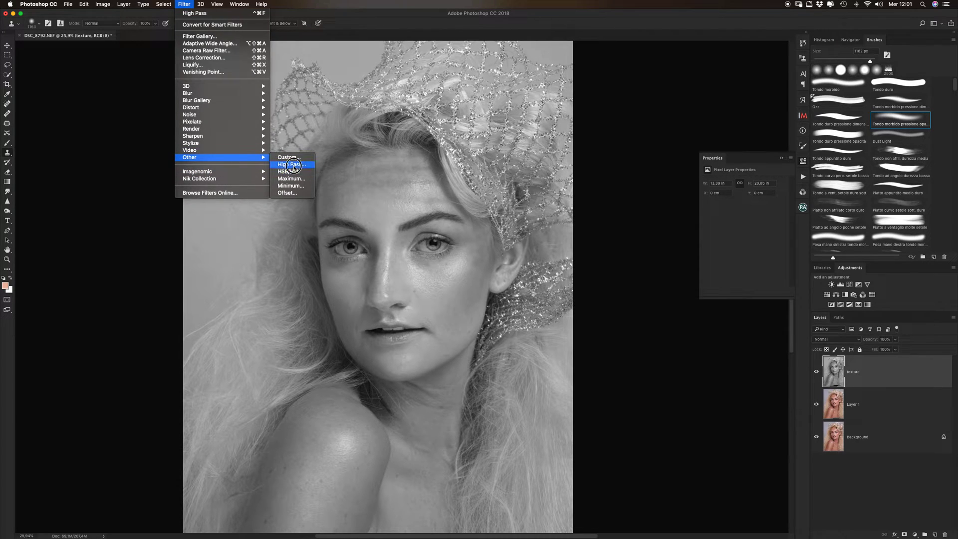
{"action": "left_click", "coordinate": [292, 164]}
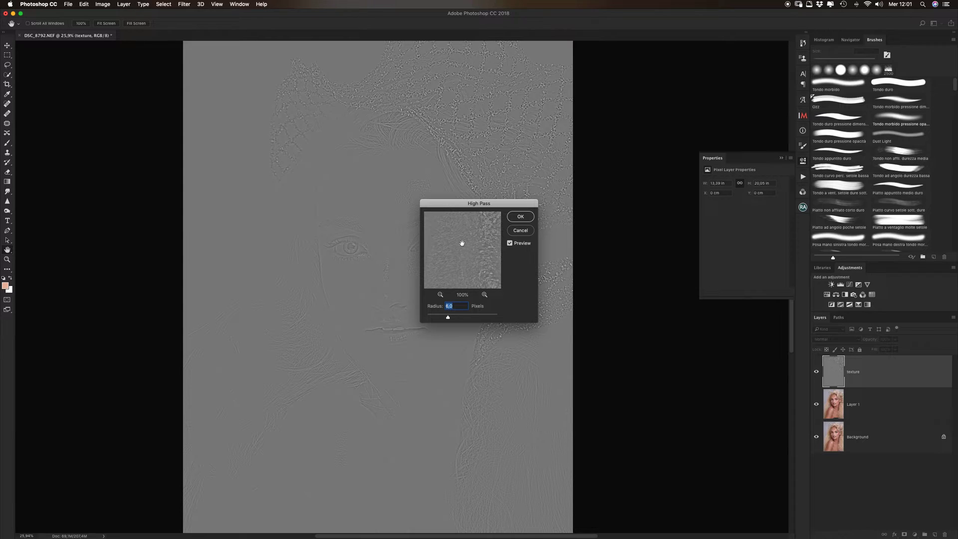
{"action": "left_click", "coordinate": [521, 216]}
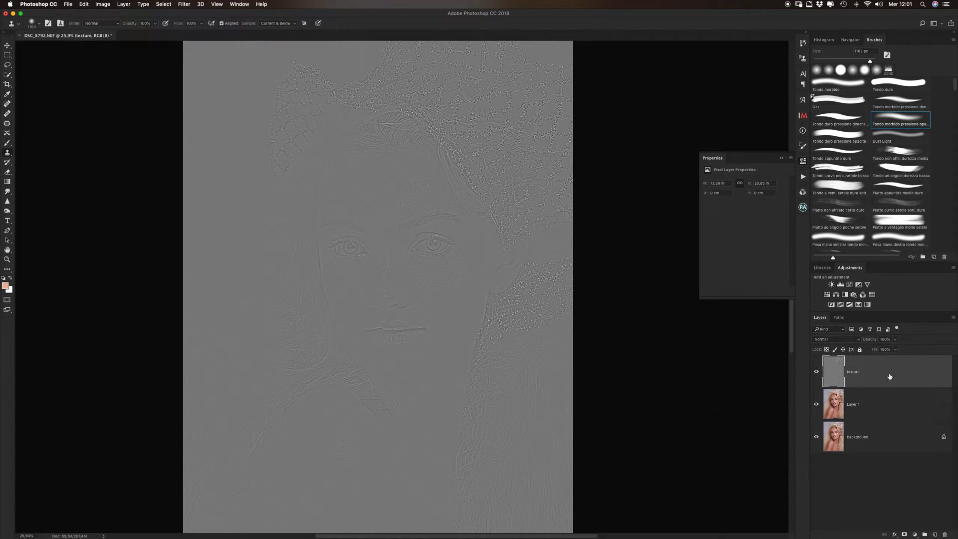
Step: Set the texture layer's blend mode to Overlay
{"action": "left_click", "coordinate": [827, 341]}
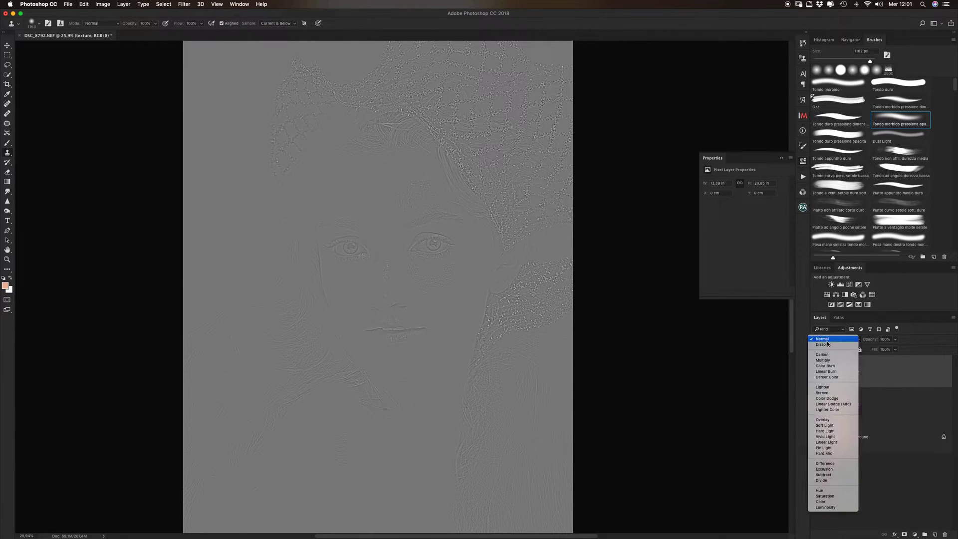
{"action": "left_click", "coordinate": [823, 420]}
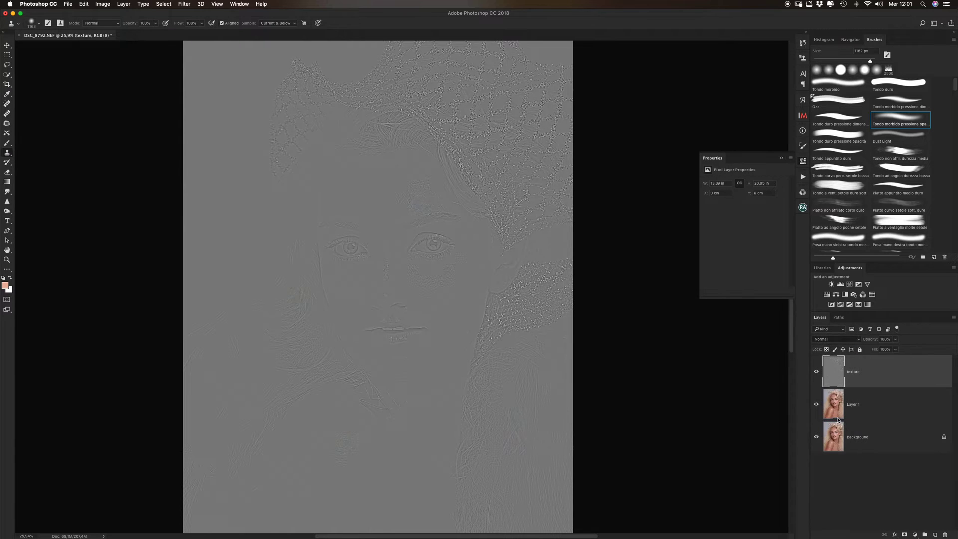
{"action": "scroll", "coordinate": [232, 213], "scroll_direction": "up", "scroll_amount": 5}
{"action": "scroll", "coordinate": [385, 235], "scroll_direction": "up", "scroll_amount": 3}
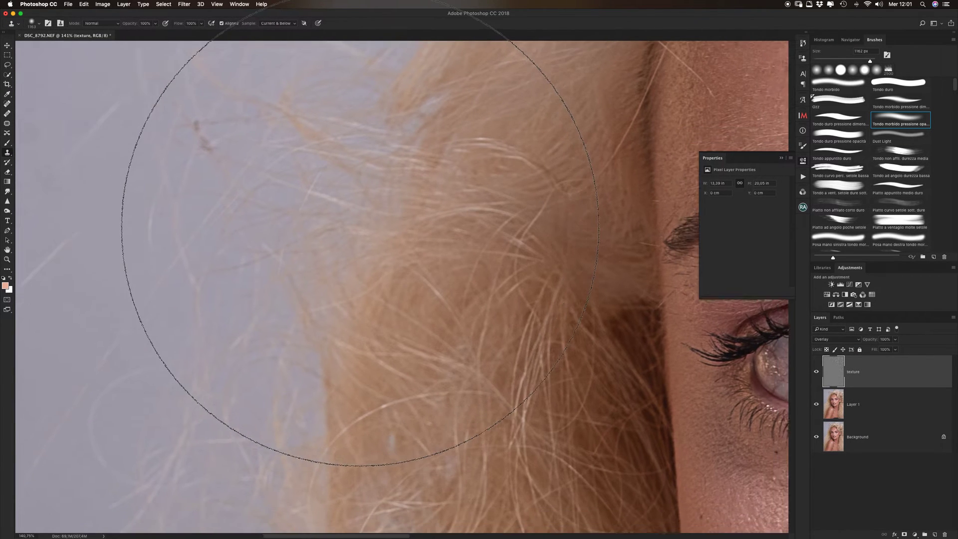
{"action": "scroll", "coordinate": [359, 253], "scroll_direction": "right", "scroll_amount": 3}
{"action": "scroll", "coordinate": [339, 264], "scroll_direction": "right", "scroll_amount": 3}
{"action": "scroll", "coordinate": [319, 280], "scroll_direction": "right", "scroll_amount": 3}
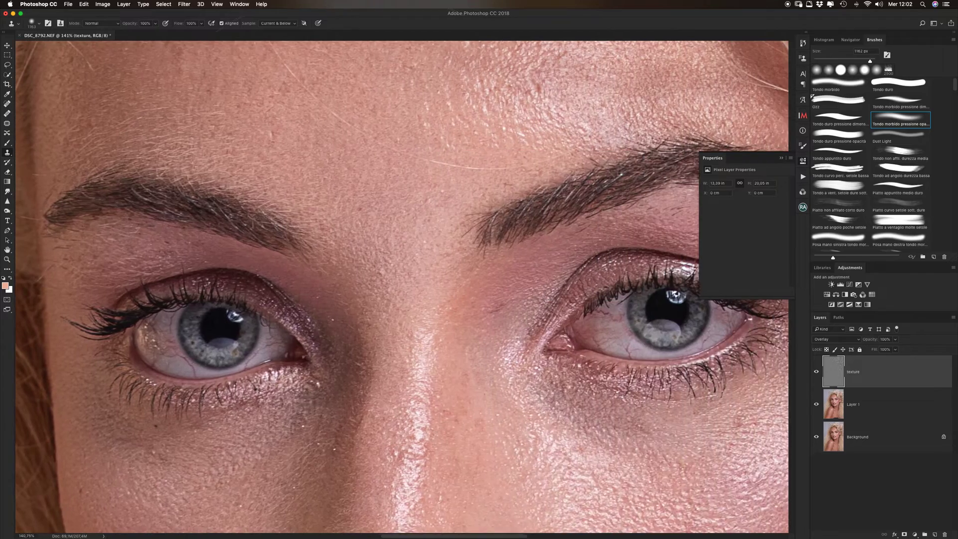
{"action": "scroll", "coordinate": [300, 294], "scroll_direction": "right", "scroll_amount": 3}
{"action": "scroll", "coordinate": [300, 294], "scroll_direction": "right", "scroll_amount": 3}
{"action": "scroll", "coordinate": [300, 294], "scroll_direction": "down", "scroll_amount": 5}
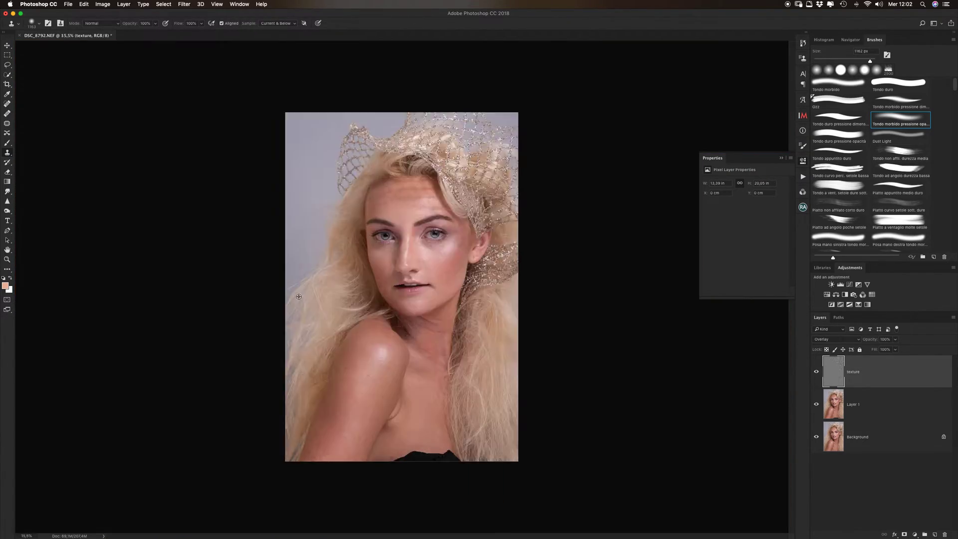
{"action": "scroll", "coordinate": [299, 297], "scroll_direction": "up", "scroll_amount": 3}
{"action": "scroll", "coordinate": [299, 297], "scroll_direction": "up", "scroll_amount": 5}
{"action": "scroll", "coordinate": [298, 296], "scroll_direction": "right", "scroll_amount": 3}
{"action": "scroll", "coordinate": [298, 295], "scroll_direction": "right", "scroll_amount": 2}
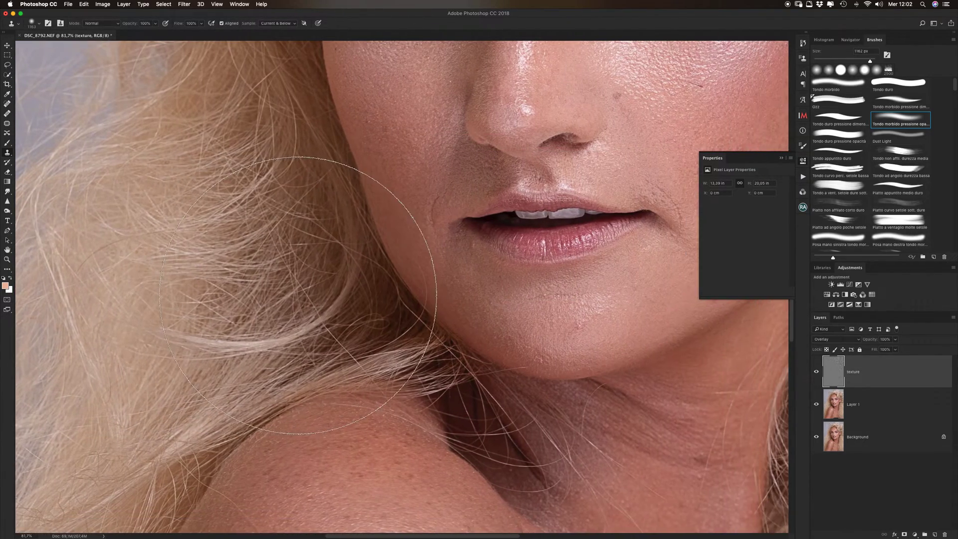
{"action": "scroll", "coordinate": [298, 295], "scroll_direction": "up", "scroll_amount": 3}
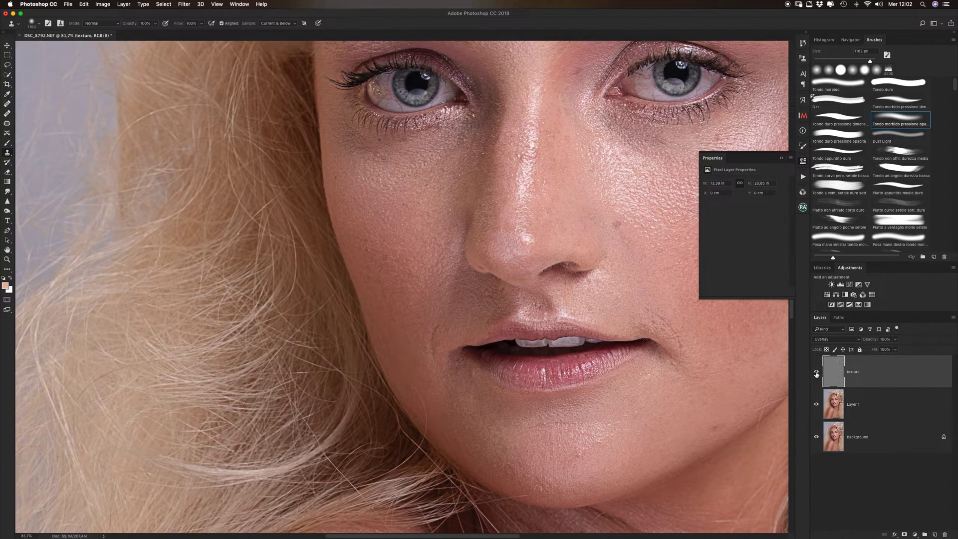
Step: Toggle texture's visibility to compare, leave it hidden, and select Layer 1
{"action": "left_click", "coordinate": [817, 373]}
{"action": "left_click", "coordinate": [817, 373]}
{"action": "scroll", "coordinate": [518, 193], "scroll_direction": "right", "scroll_amount": 5}
{"action": "scroll", "coordinate": [497, 222], "scroll_direction": "left", "scroll_amount": 1}
{"action": "scroll", "coordinate": [497, 223], "scroll_direction": "left", "scroll_amount": 1}
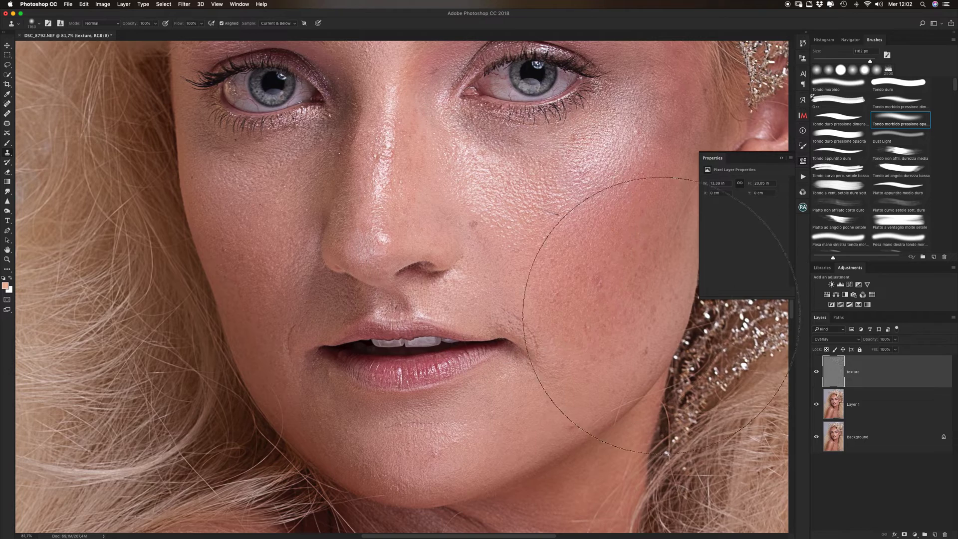
{"action": "left_click", "coordinate": [817, 372]}
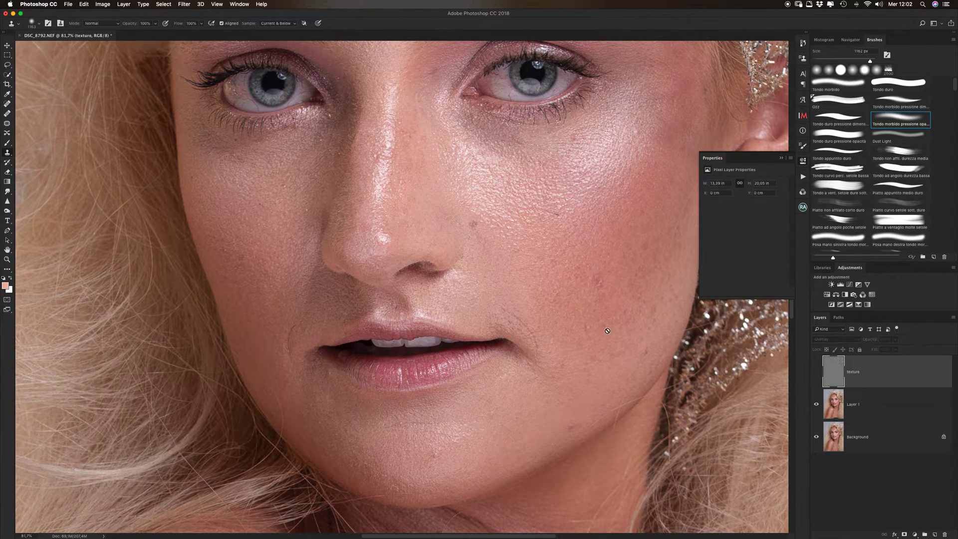
{"action": "scroll", "coordinate": [489, 313], "scroll_direction": "down", "scroll_amount": 3}
{"action": "scroll", "coordinate": [497, 315], "scroll_direction": "down", "scroll_amount": 2}
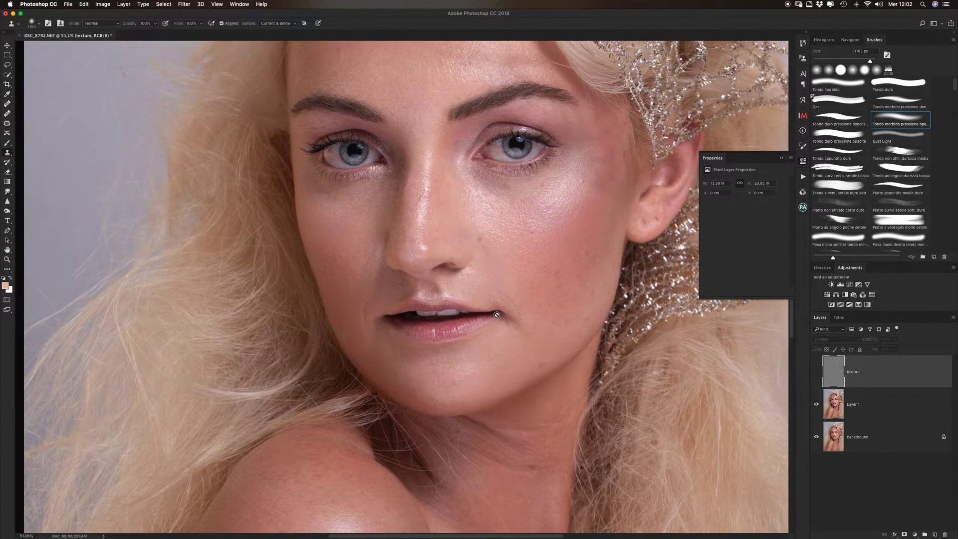
{"action": "scroll", "coordinate": [499, 315], "scroll_direction": "down", "scroll_amount": 2}
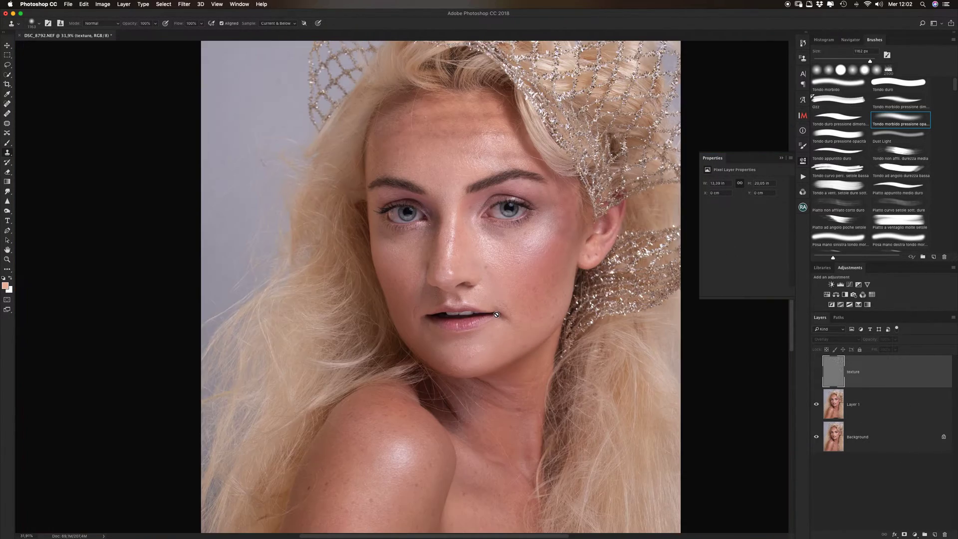
{"action": "left_click", "coordinate": [893, 414]}
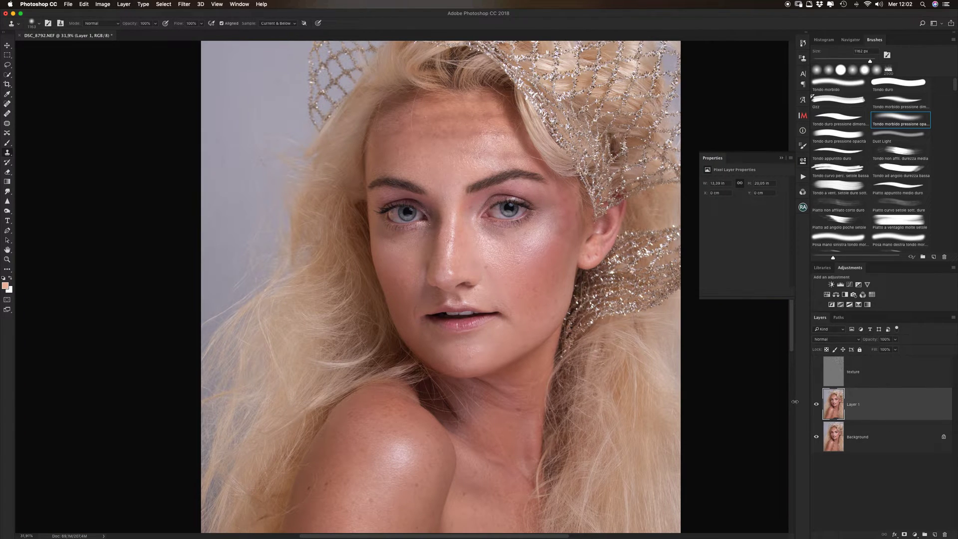
Step: Add a new empty layer above Layer 1 named 're skin'
{"action": "left_click", "coordinate": [935, 535]}
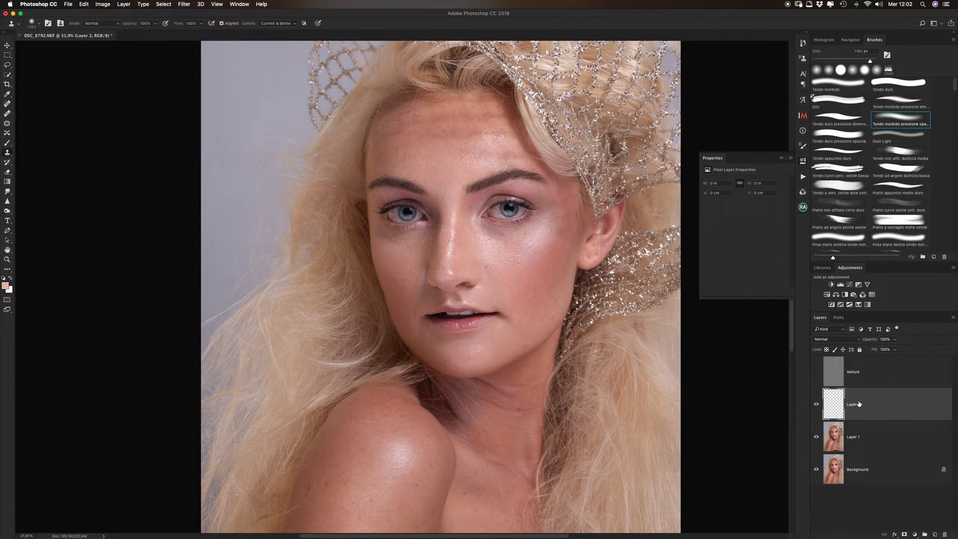
{"action": "double_click", "coordinate": [854, 404]}
{"action": "type", "text": "re skin"}
{"action": "key", "text": "Return"}
Step: Clip the texture layer to re skin, then make re skin active
{"action": "left_click", "coordinate": [929, 384], "text": "alt"}
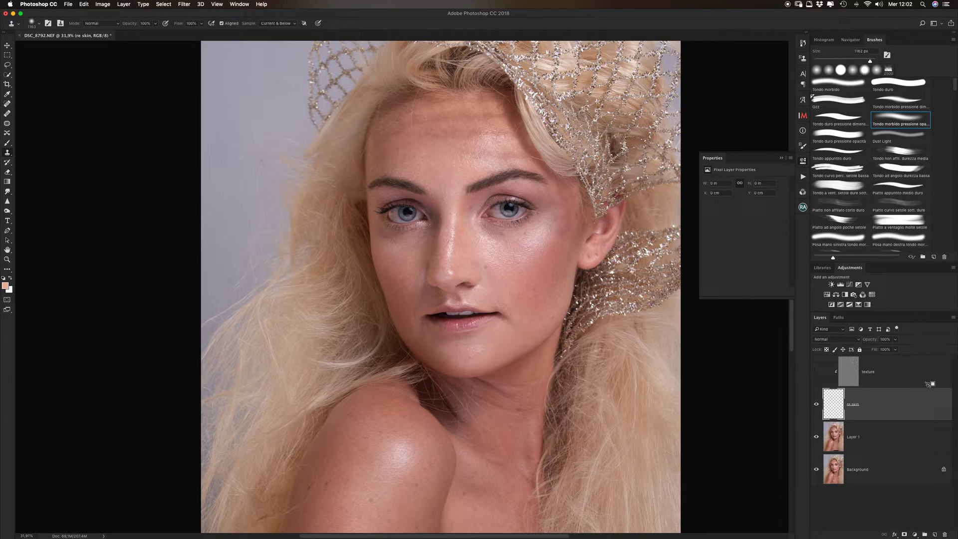
{"action": "left_click", "coordinate": [929, 384]}
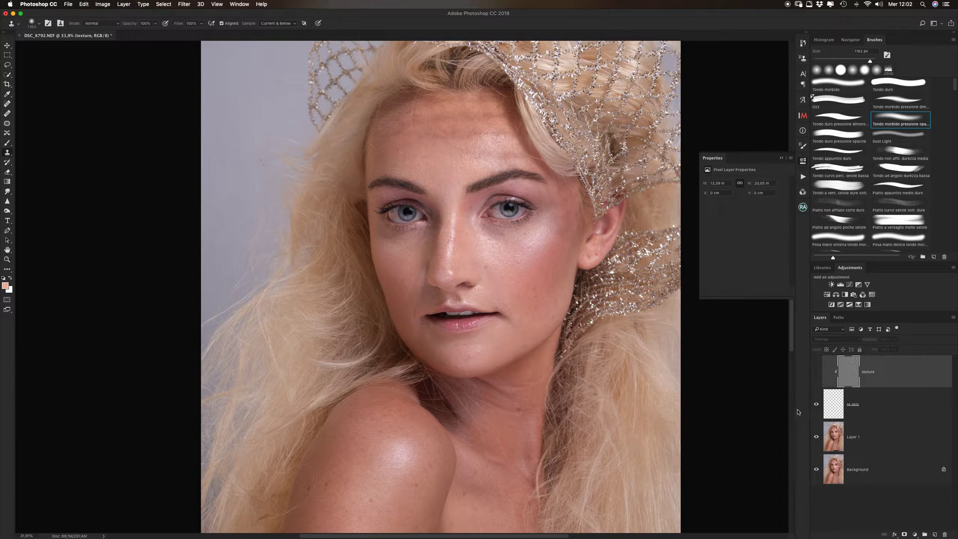
{"action": "left_click", "coordinate": [835, 415]}
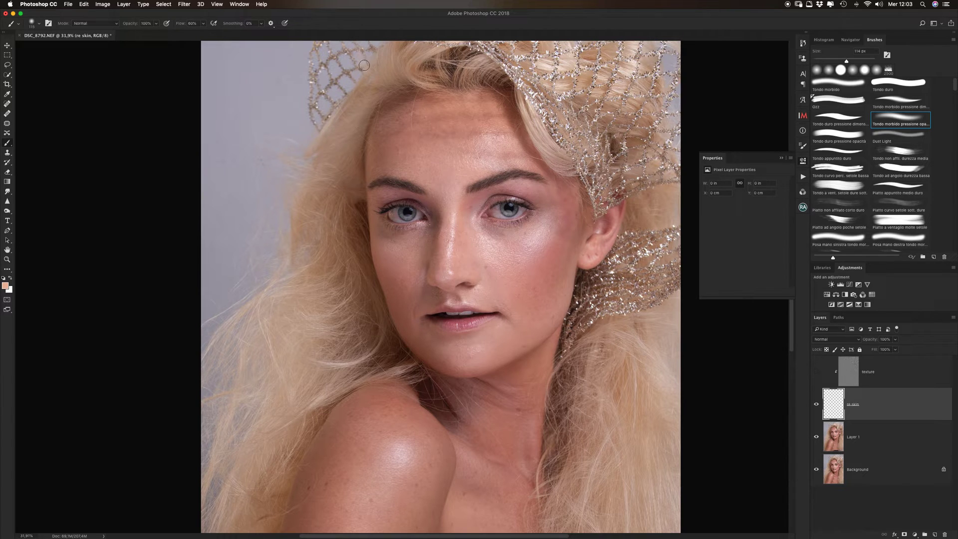
Step: Resize the brush to about 161 px, sample cheek skin, and paint under both eyes
{"action": "left_click_drag", "start_coordinate": [504, 243], "coordinate": [529, 243]}
{"action": "left_click", "coordinate": [494, 242], "text": "alt"}
{"action": "left_click_drag", "start_coordinate": [494, 242], "coordinate": [472, 242]}
{"action": "left_click_drag", "start_coordinate": [505, 226], "coordinate": [504, 244]}
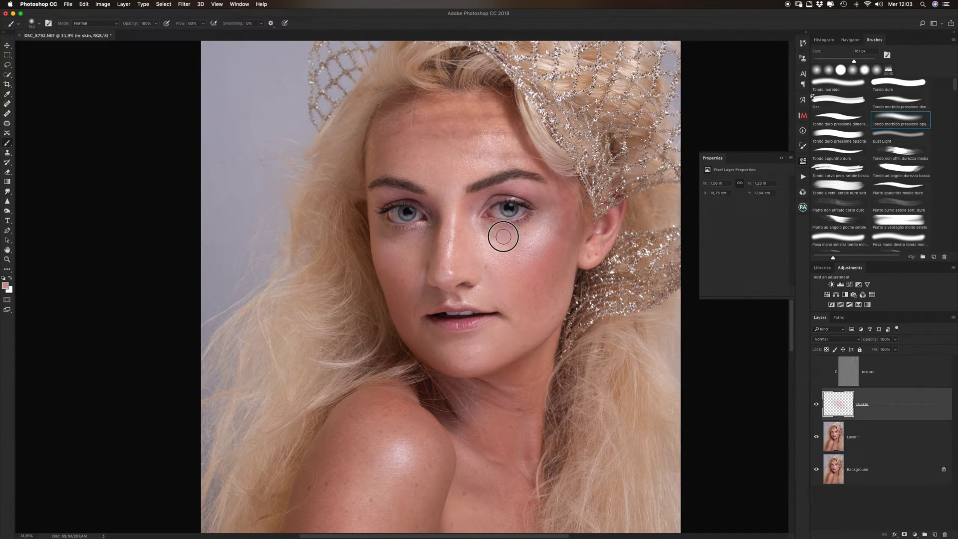
{"action": "left_click", "coordinate": [517, 232], "text": "alt"}
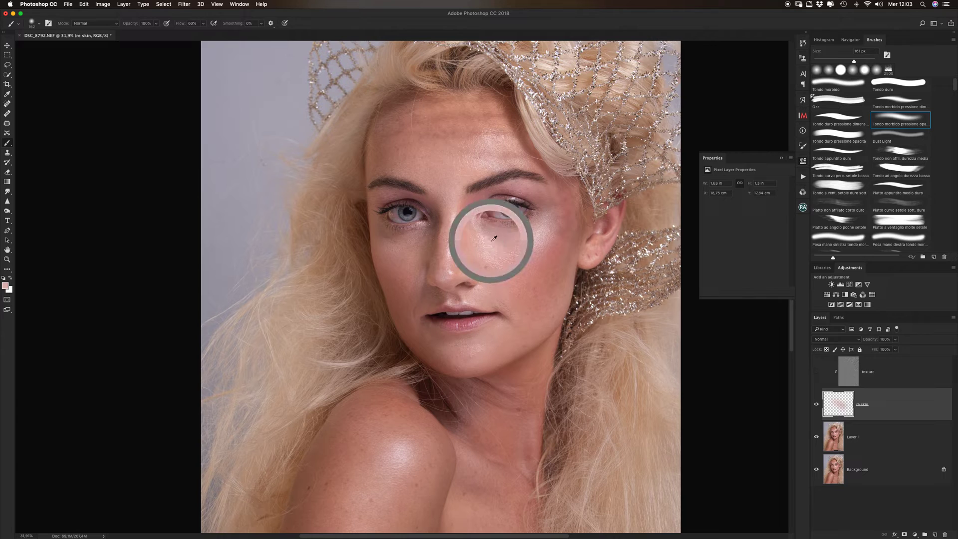
{"action": "mouse_move", "coordinate": [489, 231]}
{"action": "left_mouse_down"}
{"action": "mouse_move", "coordinate": [480, 227]}
{"action": "mouse_move", "coordinate": [505, 238]}
{"action": "left_mouse_up"}
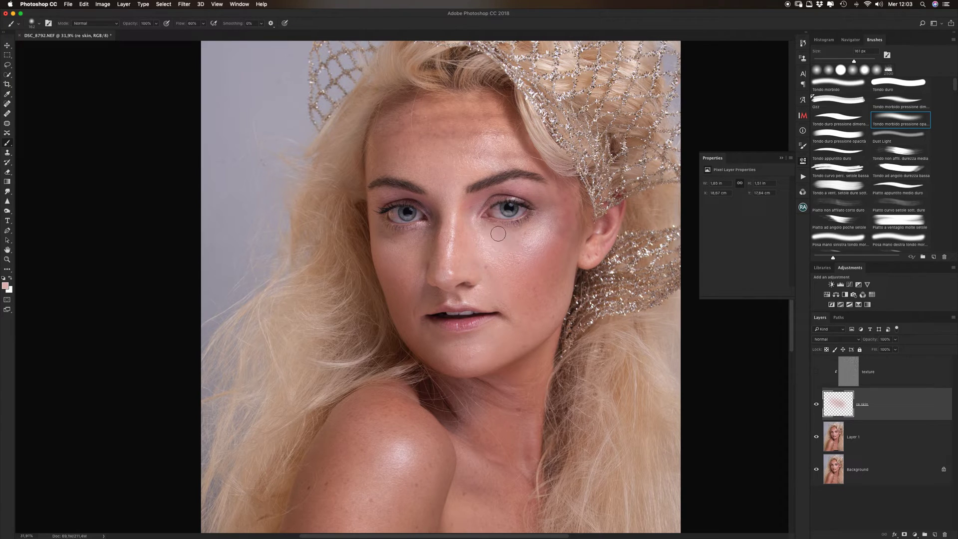
{"action": "left_click", "coordinate": [414, 244], "text": "alt"}
{"action": "mouse_move", "coordinate": [400, 249]}
{"action": "left_mouse_down"}
{"action": "mouse_move", "coordinate": [424, 229]}
{"action": "mouse_move", "coordinate": [385, 235]}
{"action": "left_mouse_up"}
{"action": "left_click", "coordinate": [393, 240], "text": "alt"}
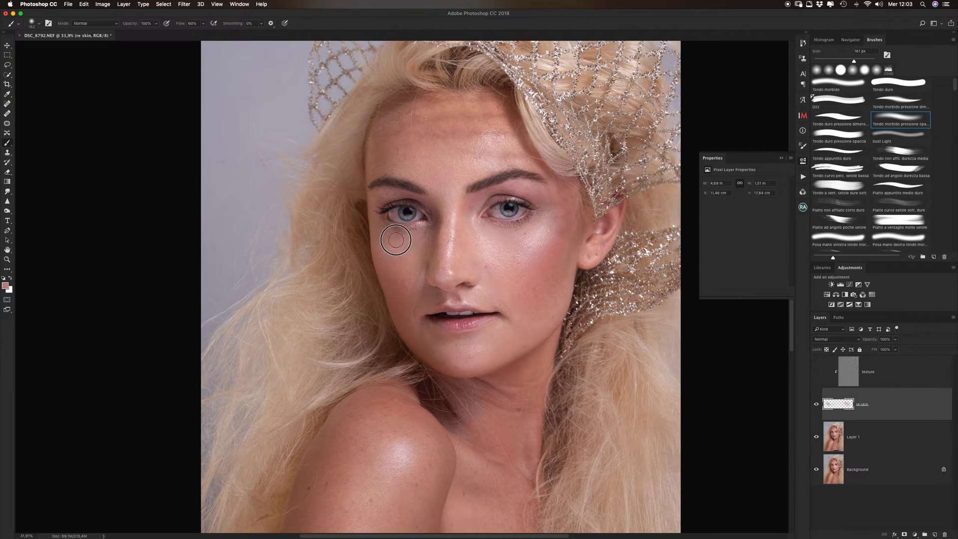
Step: Sample lighter skin tones and paint them over the right cheek and chin
{"action": "left_click", "coordinate": [496, 252], "text": "alt"}
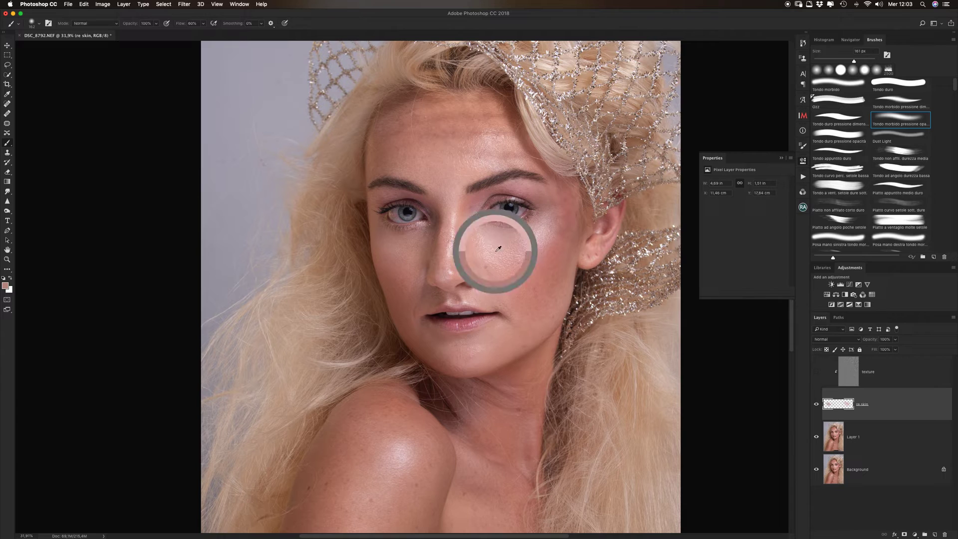
{"action": "left_click", "coordinate": [519, 224], "text": "alt"}
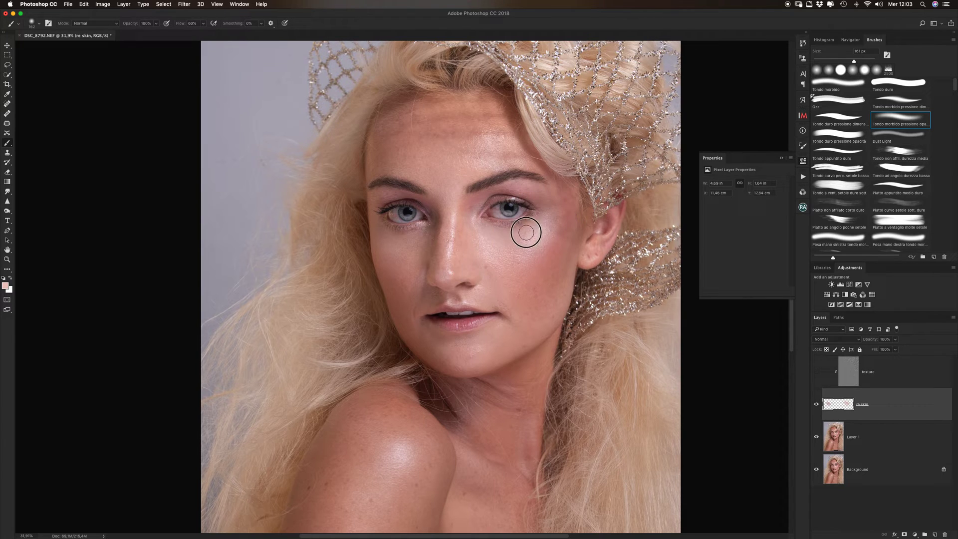
{"action": "left_click_drag", "start_coordinate": [524, 227], "coordinate": [549, 233]}
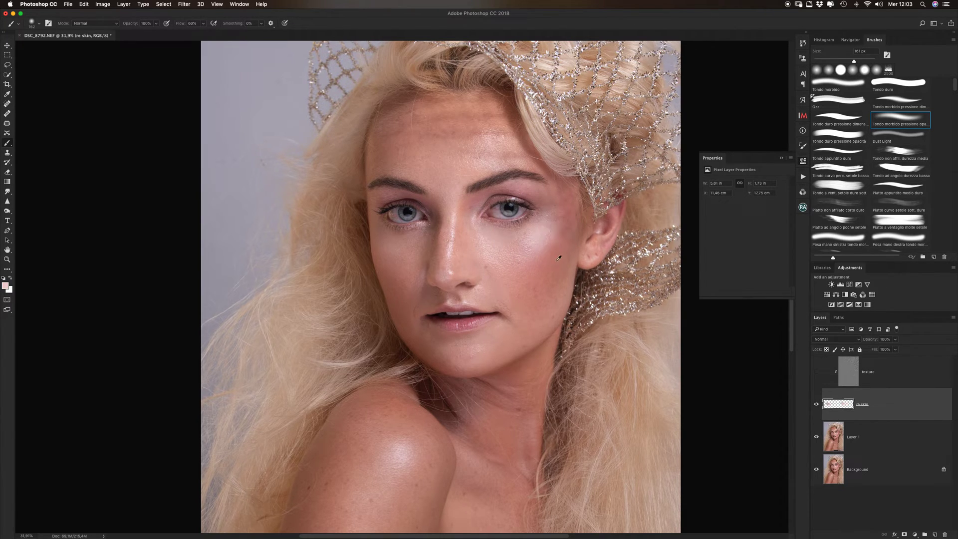
{"action": "left_click", "coordinate": [507, 276], "text": "alt"}
{"action": "left_click", "coordinate": [446, 344], "text": "alt"}
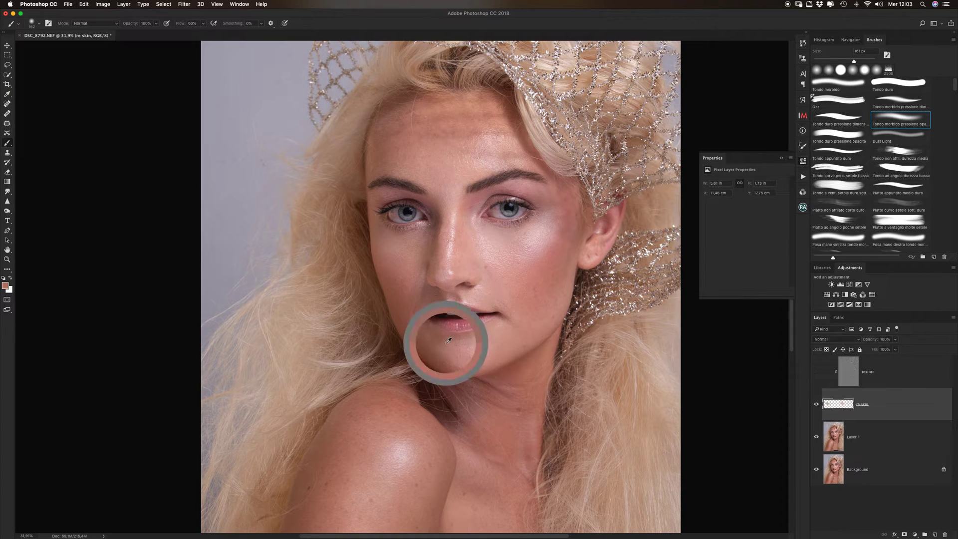
{"action": "left_click_drag", "start_coordinate": [442, 352], "coordinate": [417, 322]}
{"action": "left_click", "coordinate": [451, 340], "text": "alt"}
{"action": "mouse_move", "coordinate": [442, 352]}
{"action": "left_mouse_down"}
{"action": "mouse_move", "coordinate": [464, 372]}
{"action": "mouse_move", "coordinate": [427, 333]}
{"action": "left_mouse_up"}
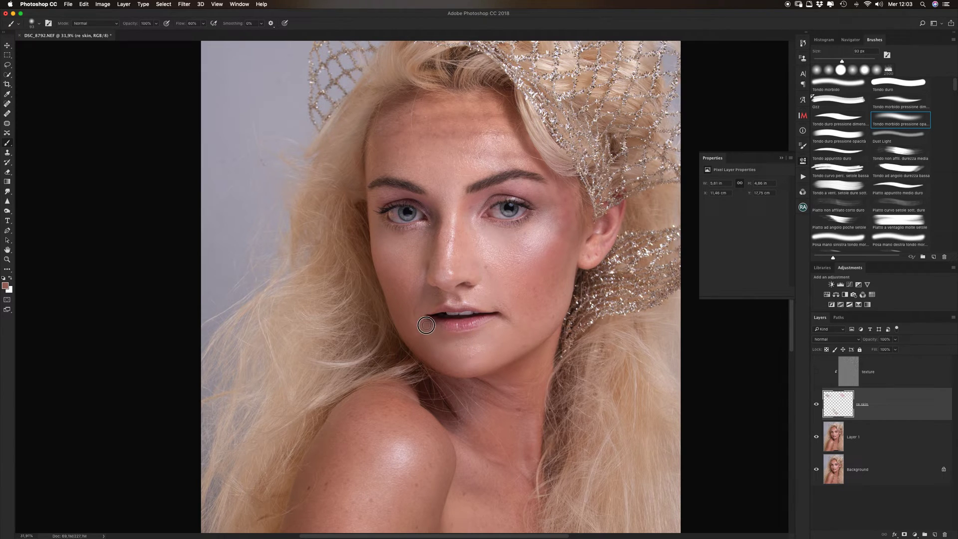
{"action": "left_click", "coordinate": [428, 345], "text": "alt"}
{"action": "left_click", "coordinate": [385, 233], "text": "alt"}
Step: Undo the last paint stroke and toggle the re skin layer to compare
{"action": "key", "text": "ctrl+z"}
{"action": "scroll", "coordinate": [509, 251], "scroll_direction": "up", "scroll_amount": 5}
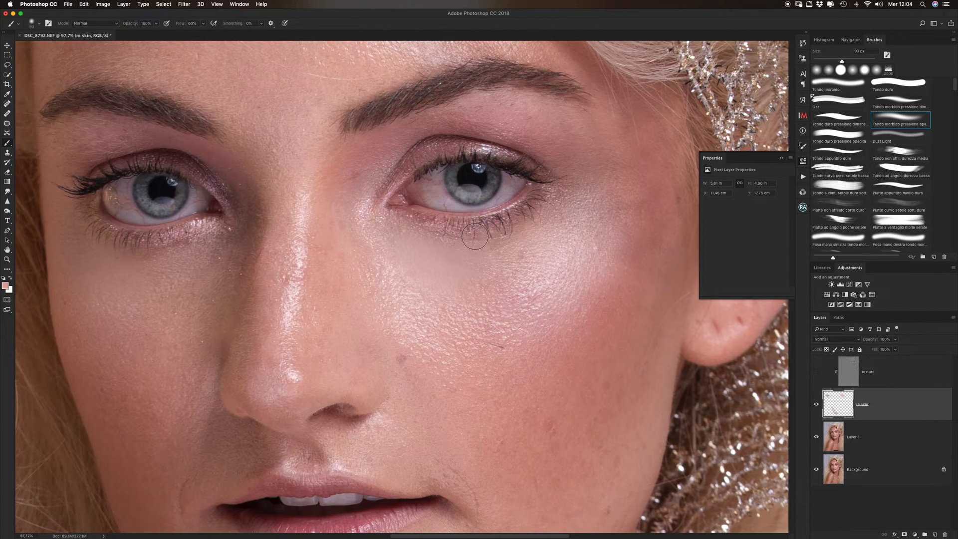
{"action": "scroll", "coordinate": [441, 271], "scroll_direction": "up", "scroll_amount": 5}
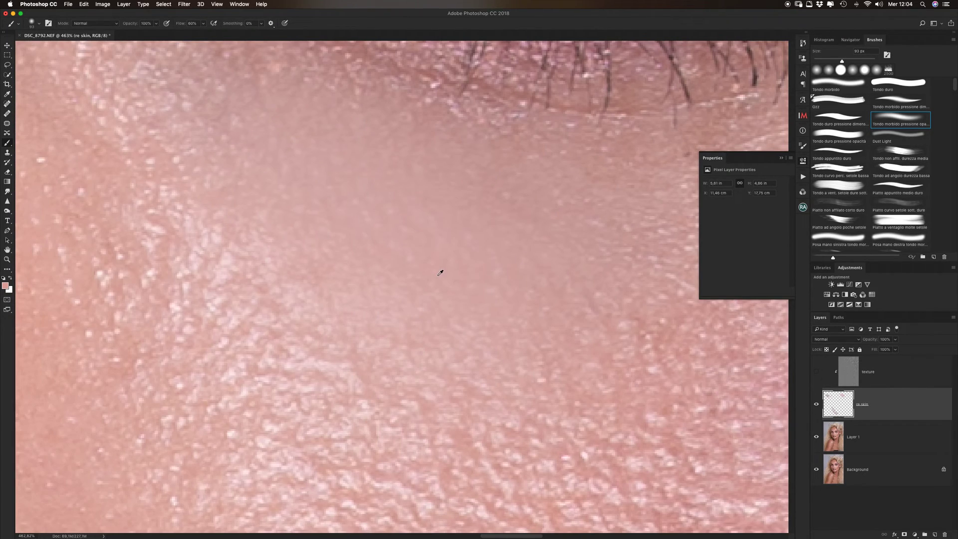
{"action": "scroll", "coordinate": [441, 273], "scroll_direction": "down", "scroll_amount": 2}
{"action": "scroll", "coordinate": [438, 274], "scroll_direction": "down", "scroll_amount": 3}
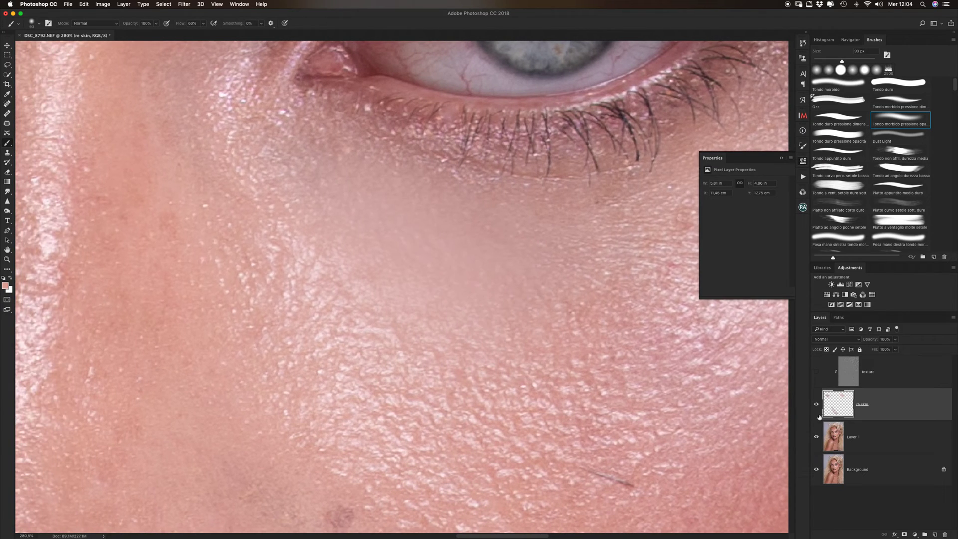
{"action": "left_click", "coordinate": [816, 403]}
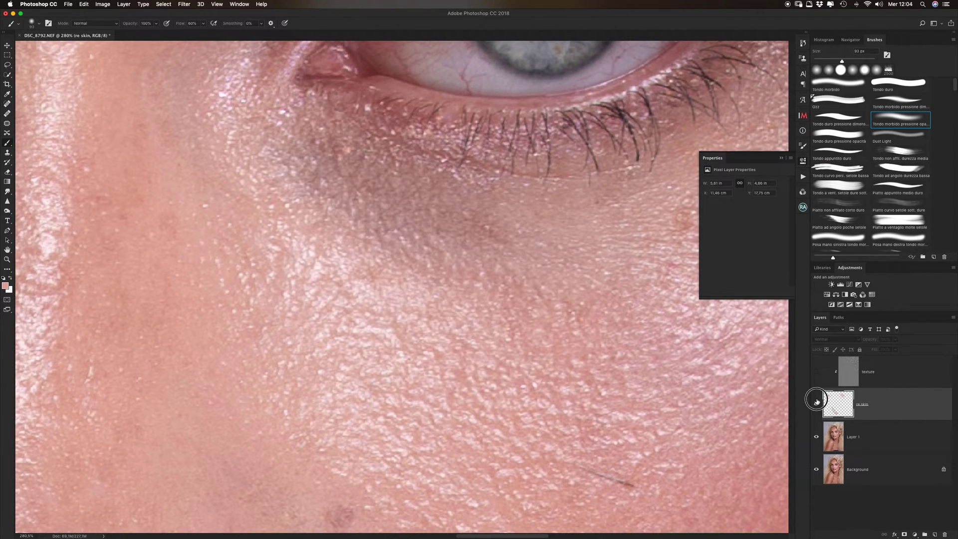
{"action": "left_click", "coordinate": [816, 402]}
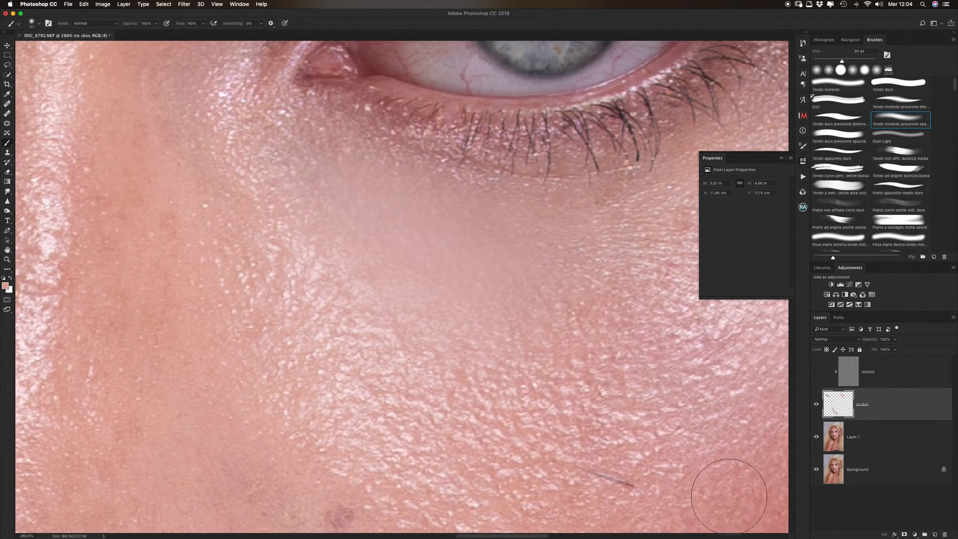
Step: Select and show the texture overlay layer, comparing with re skin on and off
{"action": "left_click", "coordinate": [909, 372]}
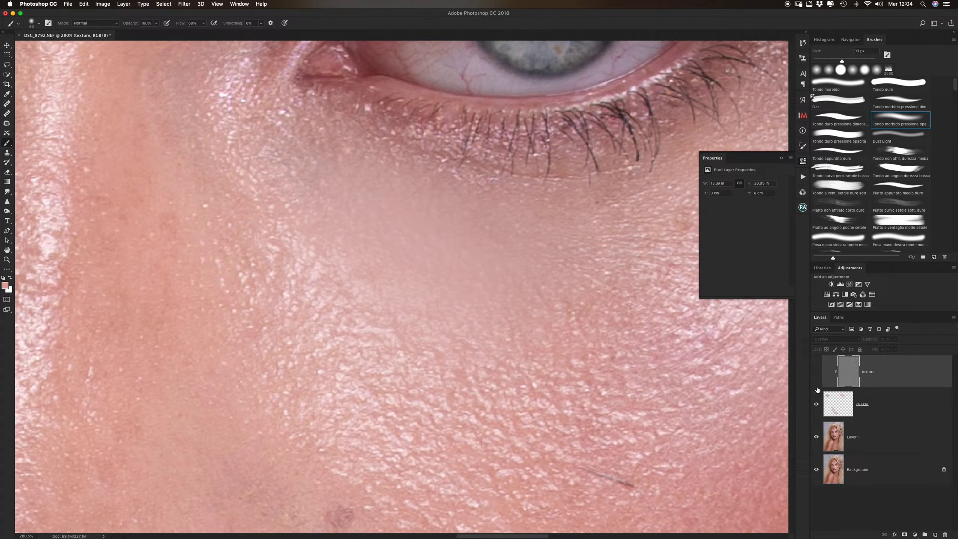
{"action": "left_click", "coordinate": [817, 372]}
{"action": "scroll", "coordinate": [450, 361], "scroll_direction": "down", "scroll_amount": 5}
{"action": "scroll", "coordinate": [450, 346], "scroll_direction": "down", "scroll_amount": 3}
{"action": "scroll", "coordinate": [452, 335], "scroll_direction": "up", "scroll_amount": 8}
{"action": "scroll", "coordinate": [451, 329], "scroll_direction": "up", "scroll_amount": 3}
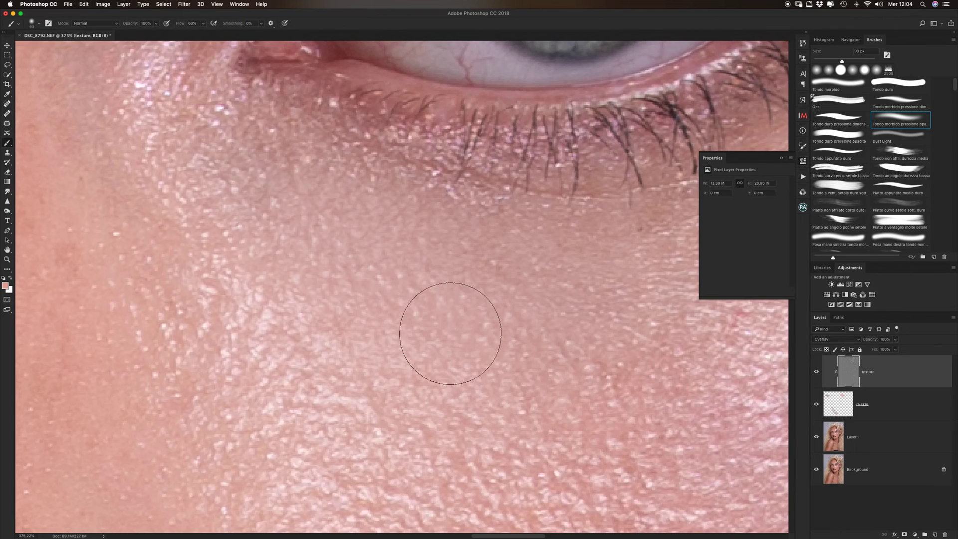
{"action": "left_click", "coordinate": [817, 404]}
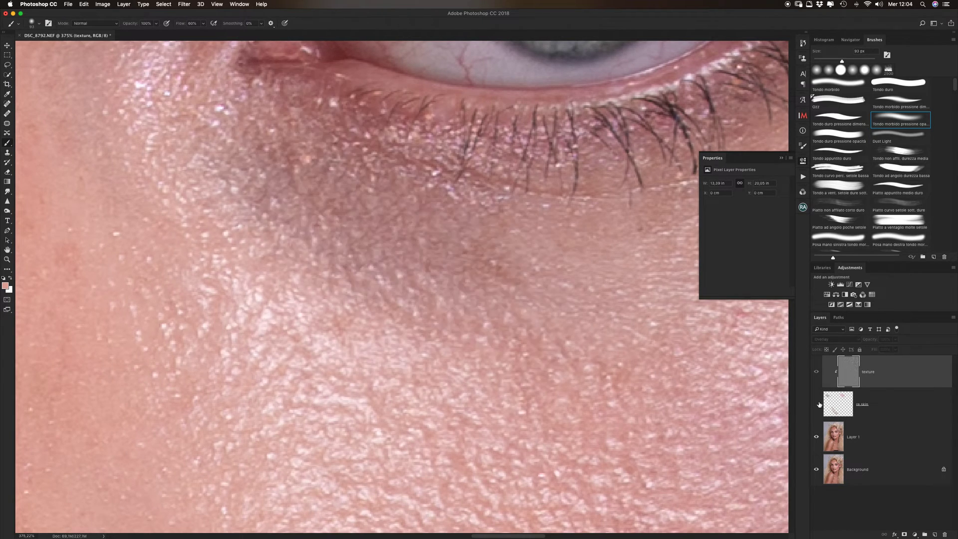
{"action": "left_click", "coordinate": [818, 404]}
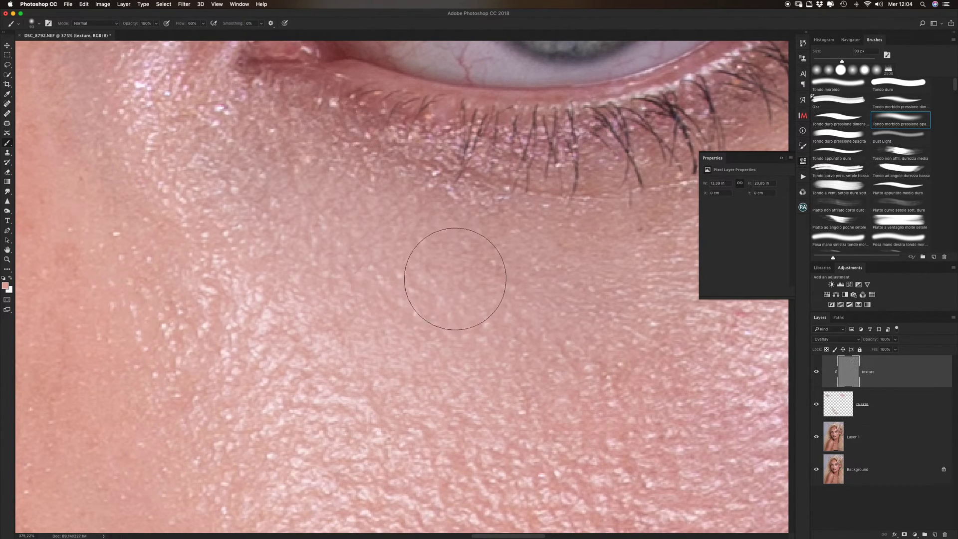
{"action": "left_click", "coordinate": [817, 405]}
{"action": "left_click", "coordinate": [817, 405]}
Step: Duplicate texture into 'texture copy', clip it to the layer below, and lower its opacity
{"action": "left_click", "coordinate": [817, 405]}
{"action": "left_click", "coordinate": [816, 405]}
{"action": "key", "text": "ctrl+j"}
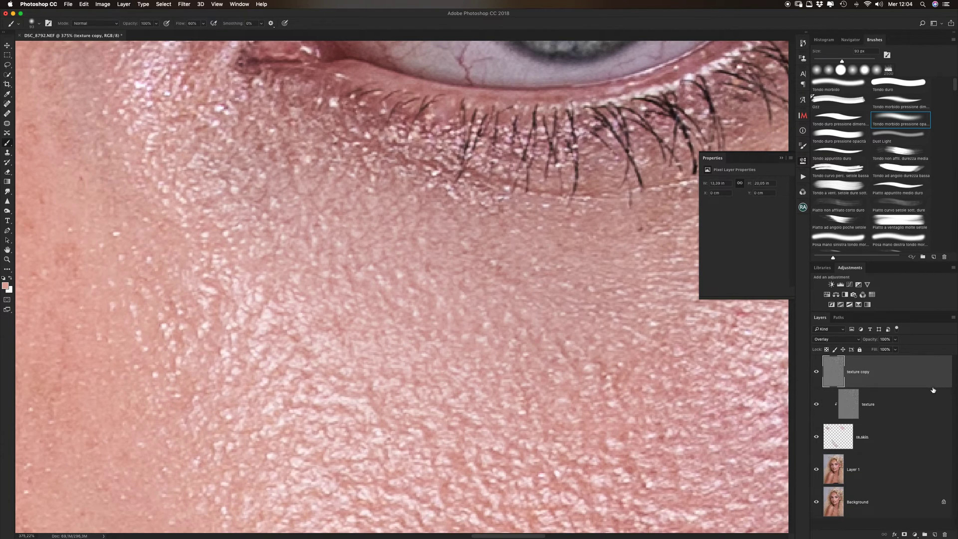
{"action": "left_click", "coordinate": [923, 393], "text": "alt"}
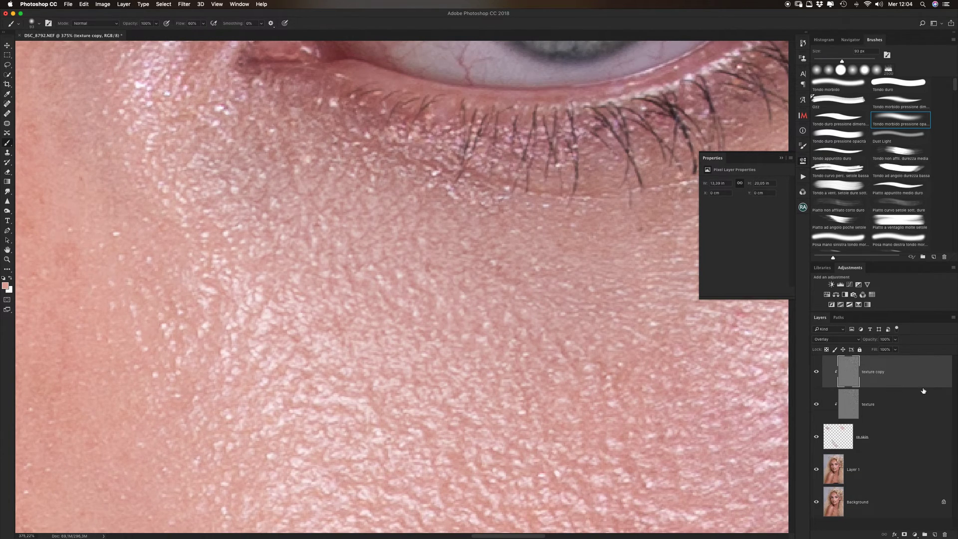
{"action": "mouse_move", "coordinate": [871, 341]}
{"action": "left_mouse_down"}
{"action": "mouse_move", "coordinate": [819, 336]}
{"action": "mouse_move", "coordinate": [829, 335]}
{"action": "left_mouse_up"}
Step: Set texture copy's opacity to 84% and zoom out to review the whole portrait
{"action": "left_click", "coordinate": [879, 339]}
{"action": "left_click_drag", "start_coordinate": [795, 334], "coordinate": [790, 332]}
{"action": "left_click", "coordinate": [816, 437]}
{"action": "left_click", "coordinate": [816, 438]}
{"action": "scroll", "coordinate": [439, 325], "scroll_direction": "down", "scroll_amount": 3}
{"action": "scroll", "coordinate": [438, 325], "scroll_direction": "down", "scroll_amount": 2}
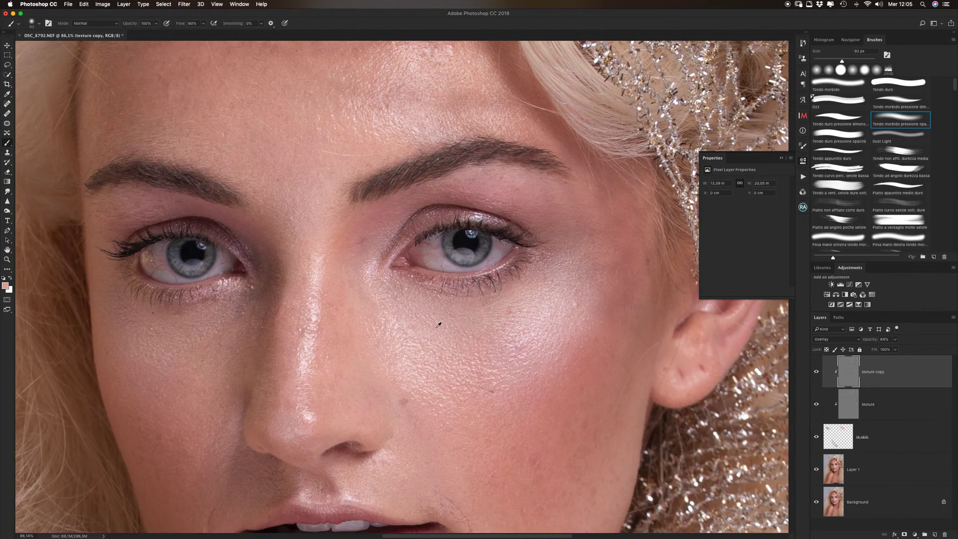
{"action": "scroll", "coordinate": [439, 325], "scroll_direction": "down", "scroll_amount": 2}
{"action": "scroll", "coordinate": [439, 325], "scroll_direction": "down", "scroll_amount": 2}
{"action": "scroll", "coordinate": [439, 325], "scroll_direction": "down", "scroll_amount": 2}
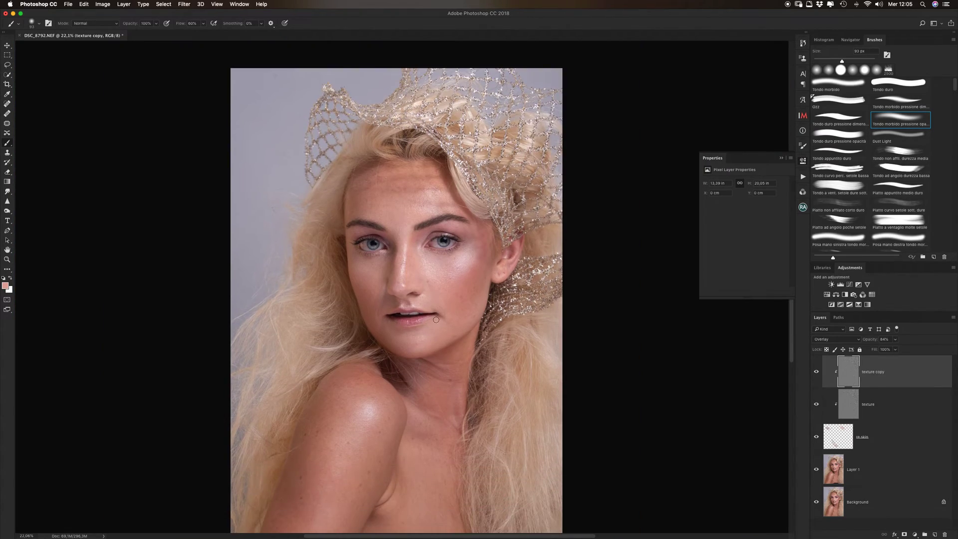
{"action": "scroll", "coordinate": [430, 294], "scroll_direction": "up", "scroll_amount": 5}
{"action": "scroll", "coordinate": [464, 304], "scroll_direction": "down", "scroll_amount": 2}
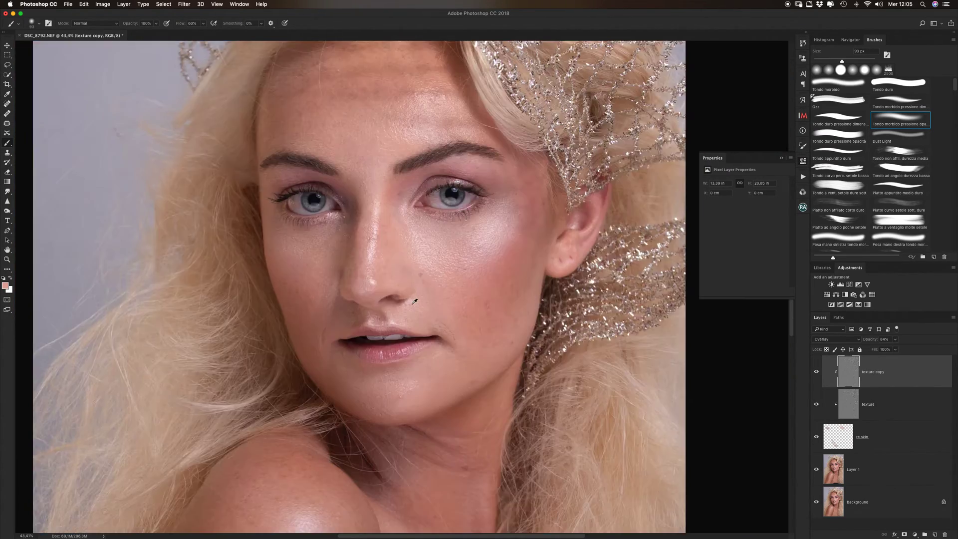
{"action": "scroll", "coordinate": [464, 304], "scroll_direction": "down", "scroll_amount": 2}
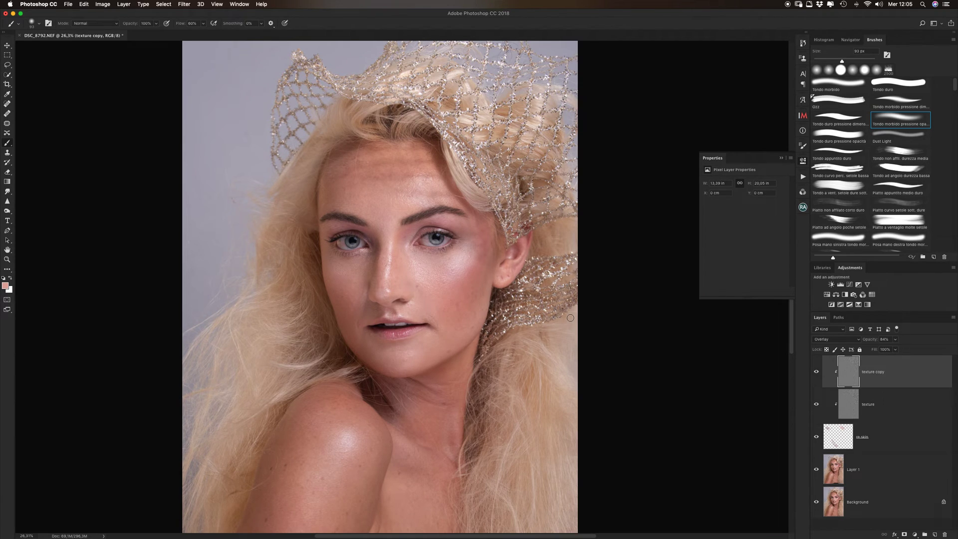